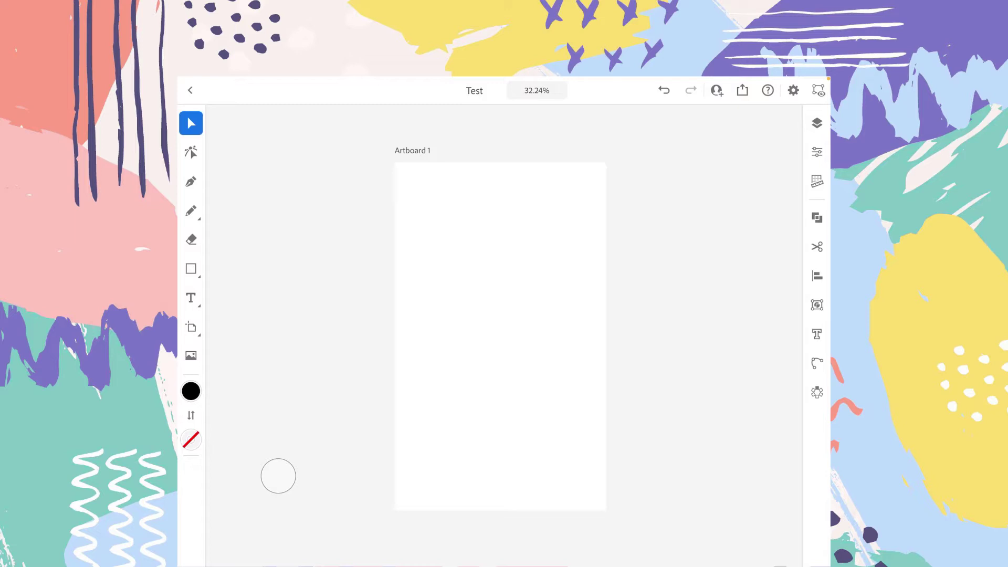
- With the Artboard tool, widen Artboard 1 to about 1130 × 1780 using its right handle
click(191, 327)
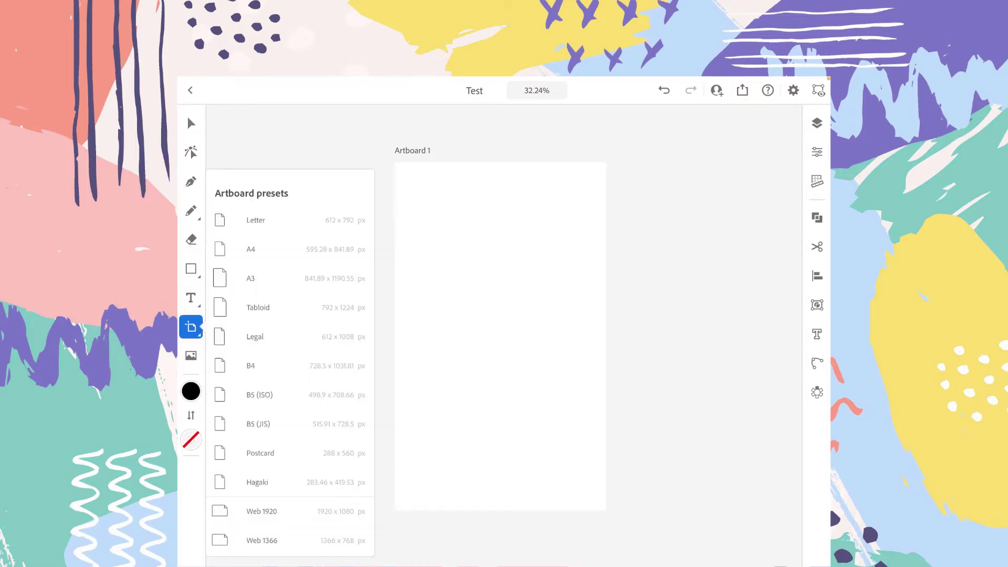
click(500, 336)
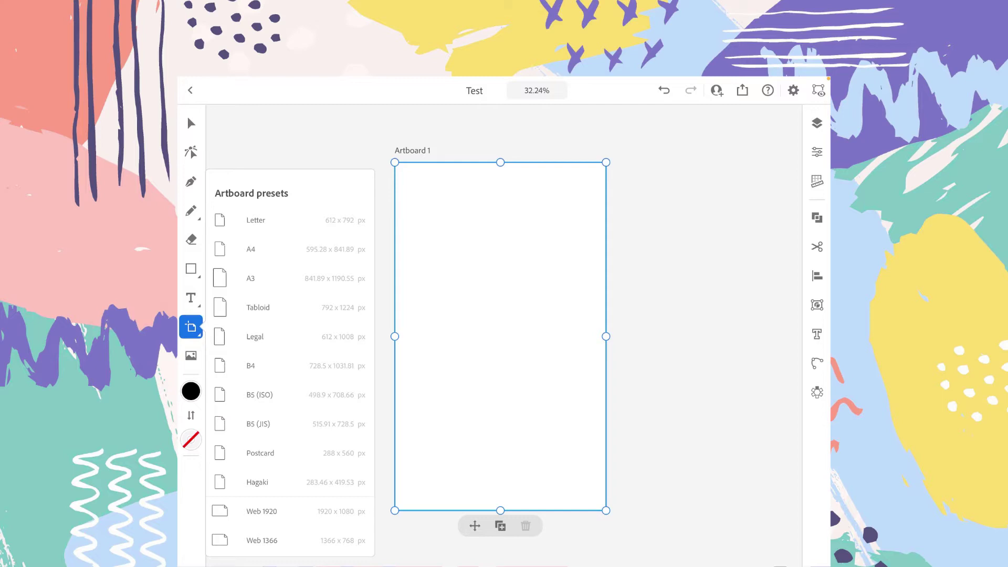
mouse_move(606, 336)
mouse_down()
mouse_move(635, 336)
mouse_move(535, 338)
mouse_move(631, 347)
mouse_move(535, 349)
mouse_move(615, 351)
mouse_up()
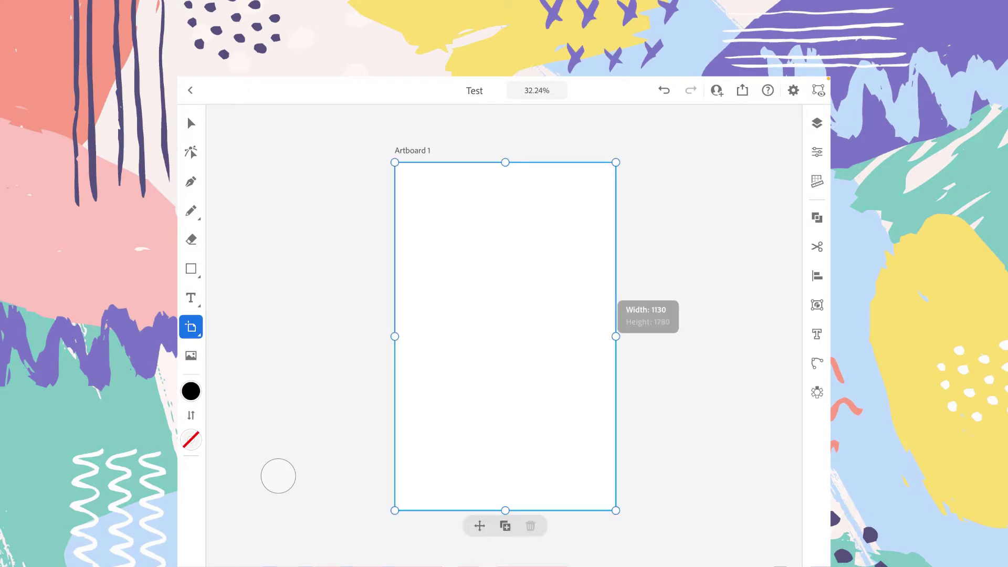
mouse_move(505, 510)
mouse_down()
mouse_move(505, 366)
mouse_move(505, 511)
mouse_up()
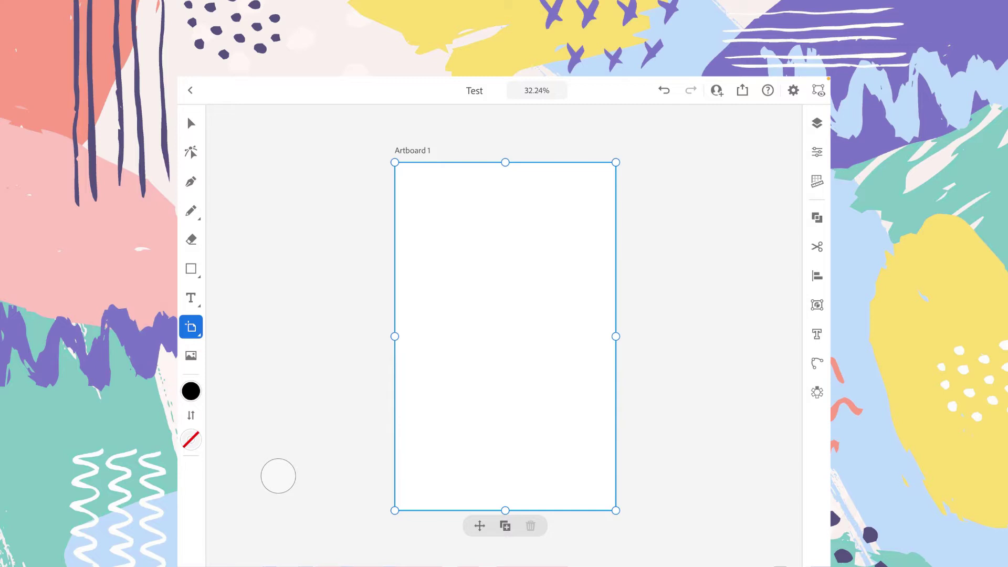
- Duplicate Artboard 1, undo the copy, and nudge Artboard 1 slightly to the left
click(505, 526)
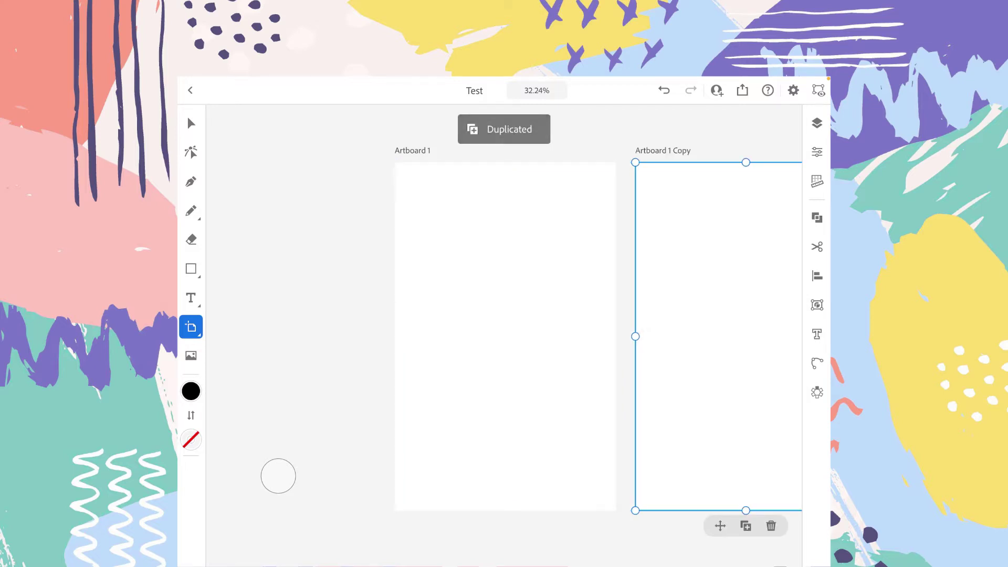
click(505, 336)
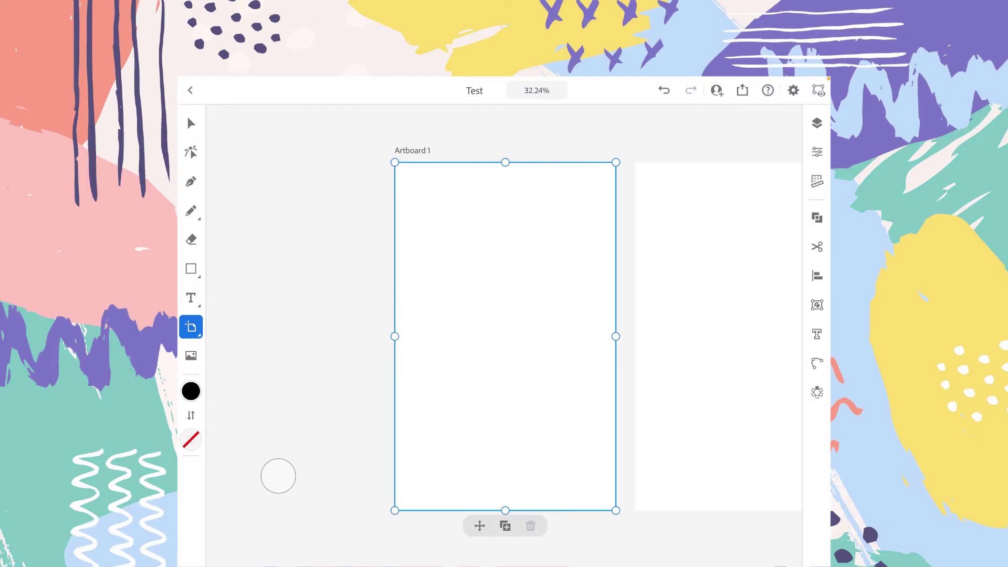
key(ctrl+z)
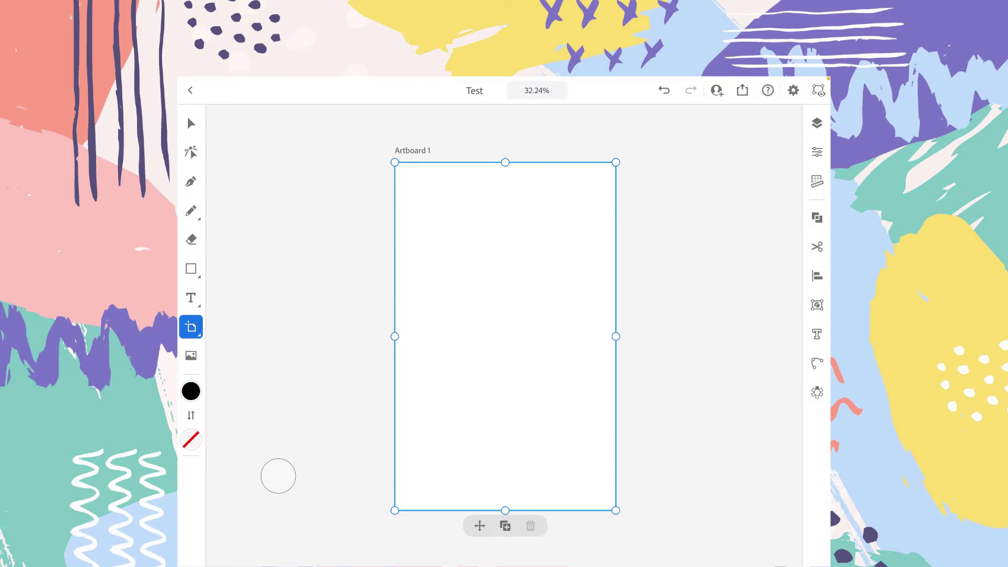
drag(505, 336, 482, 329)
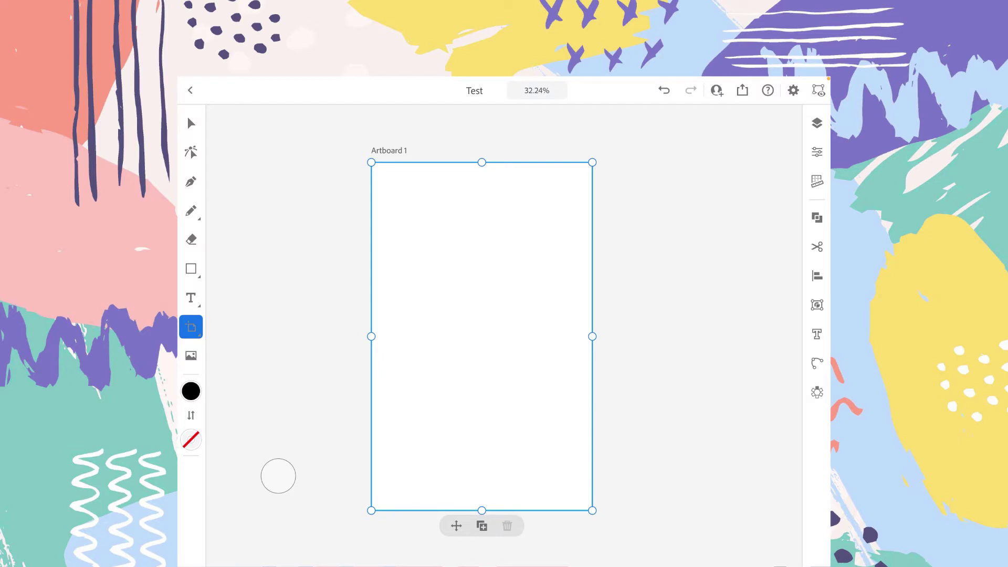
click(190, 326)
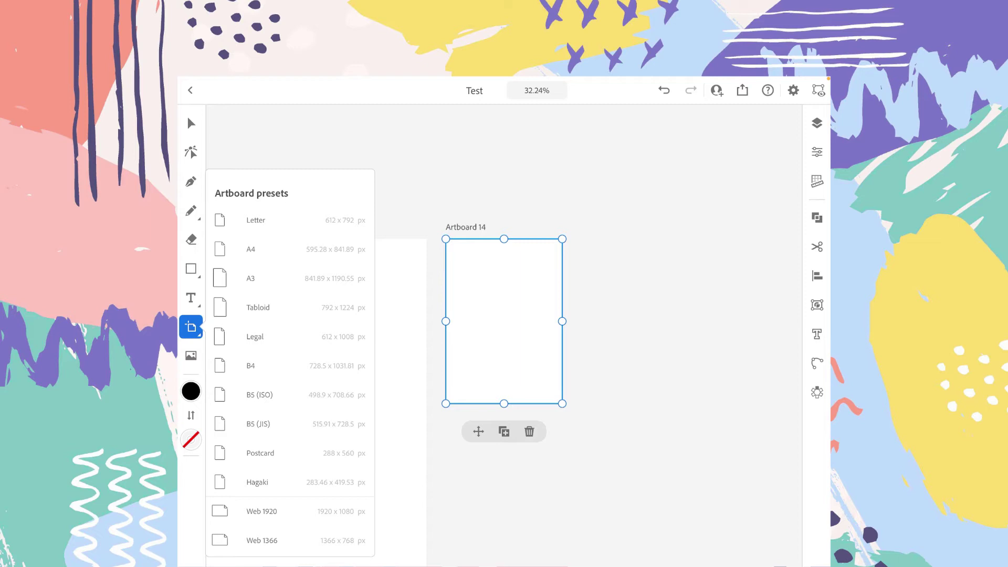
- Nudge Artboard 14 slightly right, discarding its duplicate copies, then deselect it
click(504, 432)
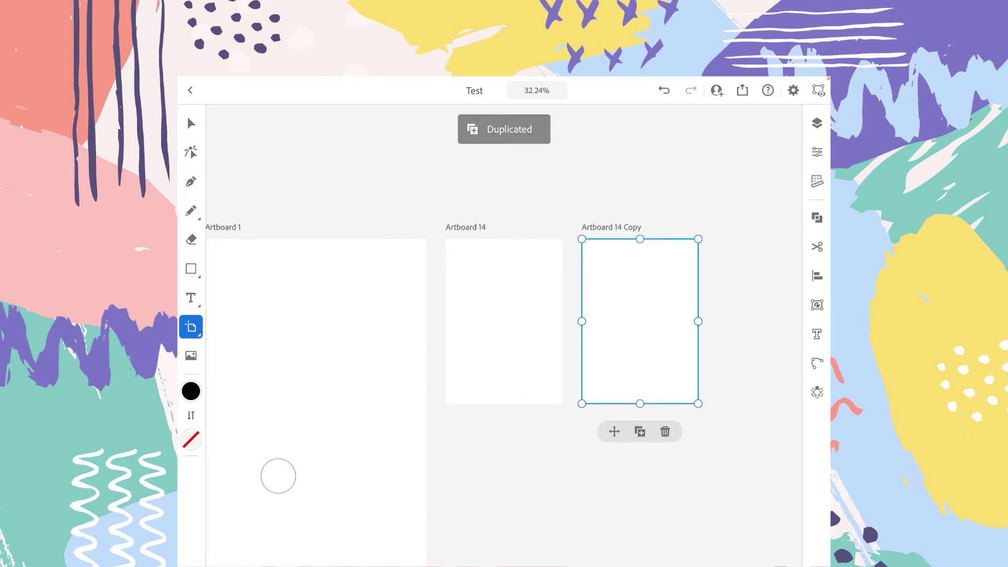
click(504, 322)
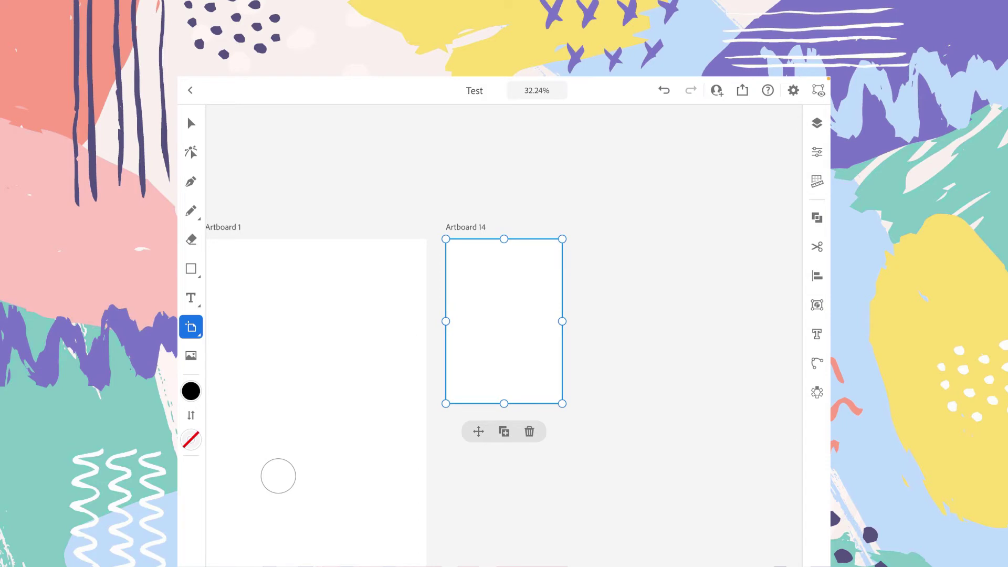
click(190, 327)
click(504, 157)
drag(504, 322, 512, 329)
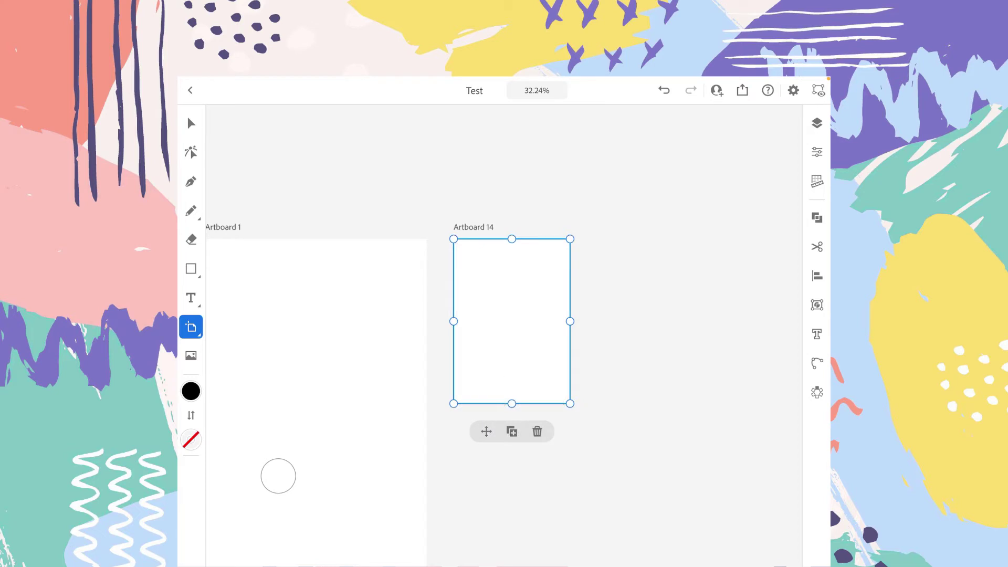
click(511, 431)
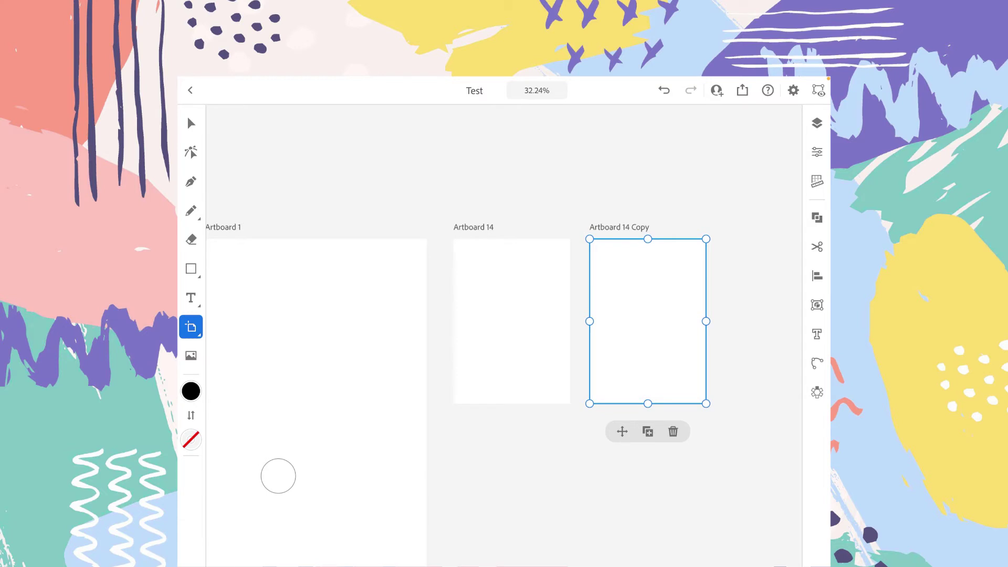
click(511, 320)
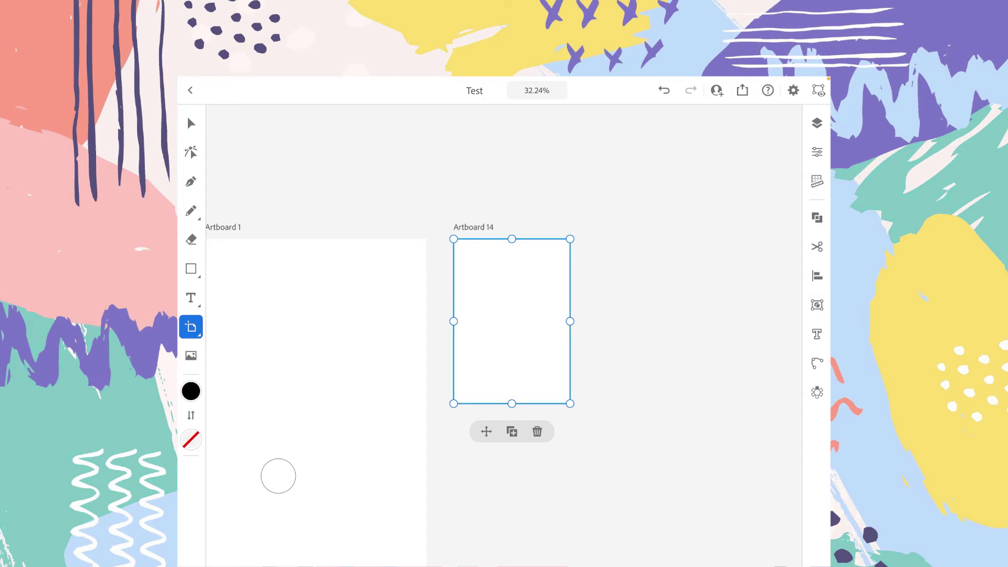
click(191, 123)
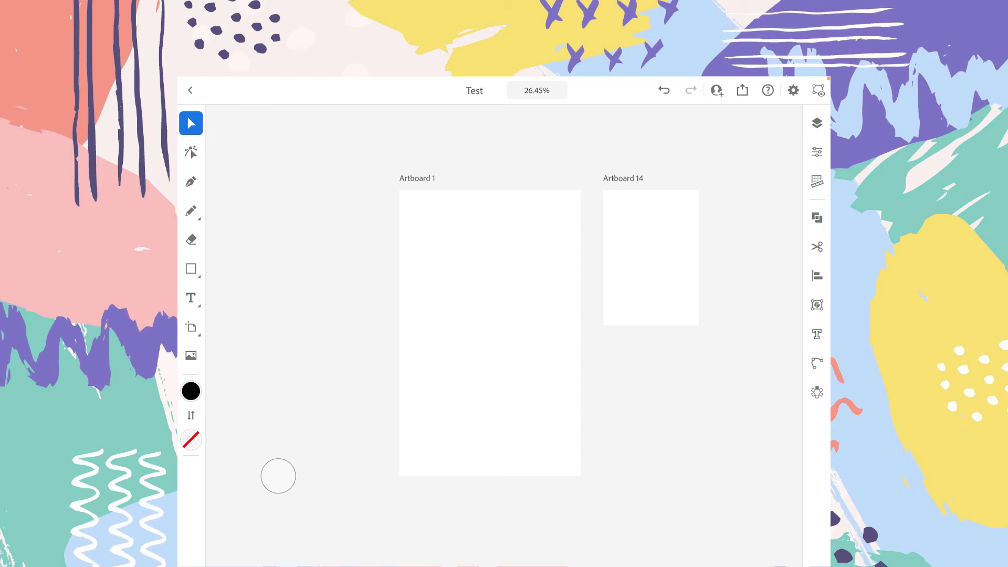
key(ctrl+z)
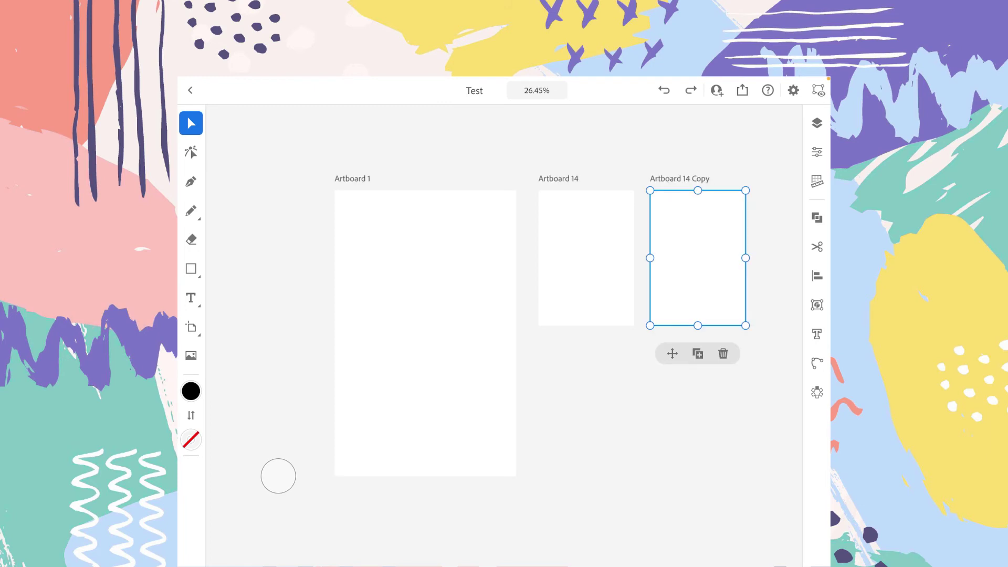
- Undo twice more until only Artboard 1 and the smaller Artboard 2 remain
key(ctrl+z)
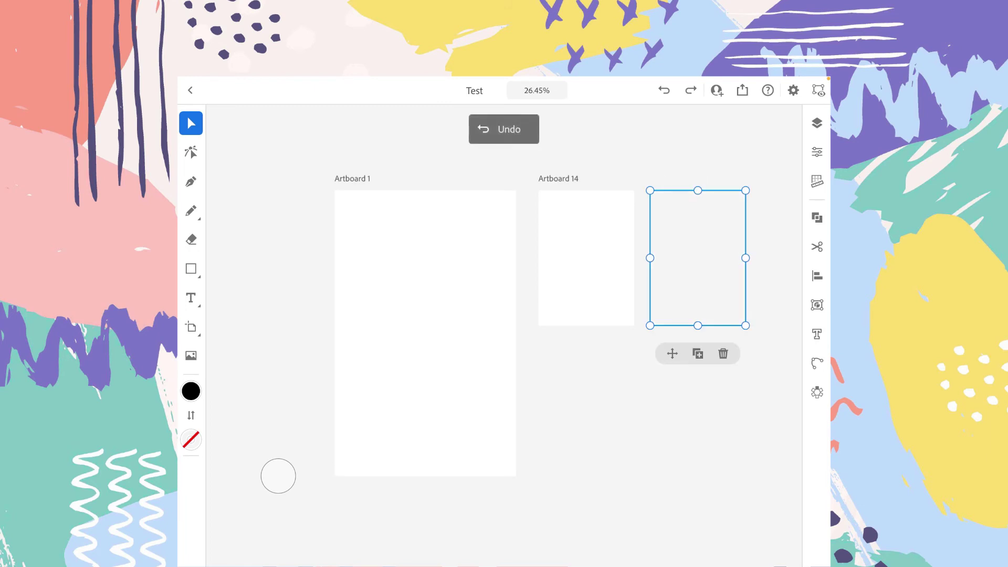
key(ctrl+z)
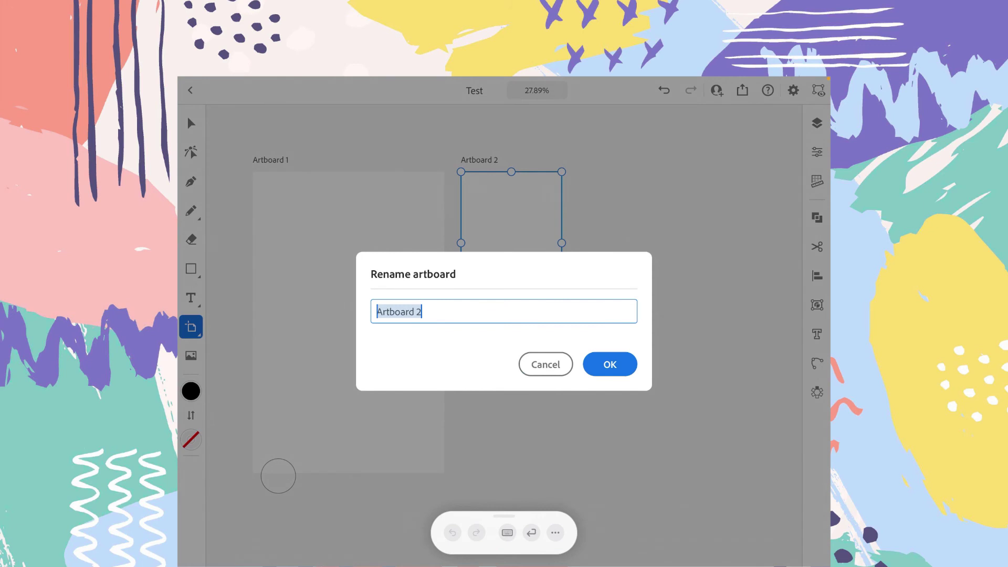
- Name the smaller artboard 'Second Artboard' and confirm it
click(507, 533)
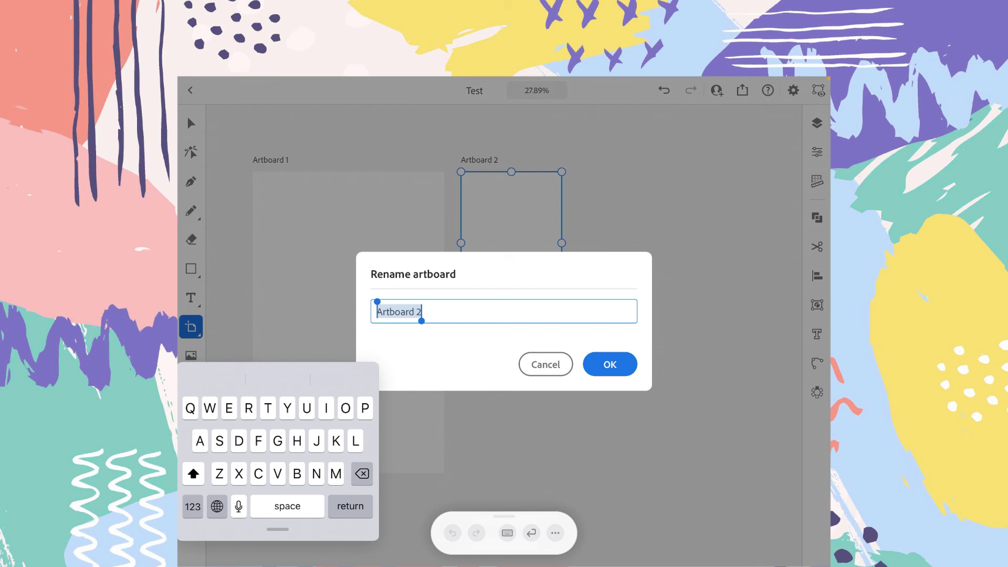
text(Seco)
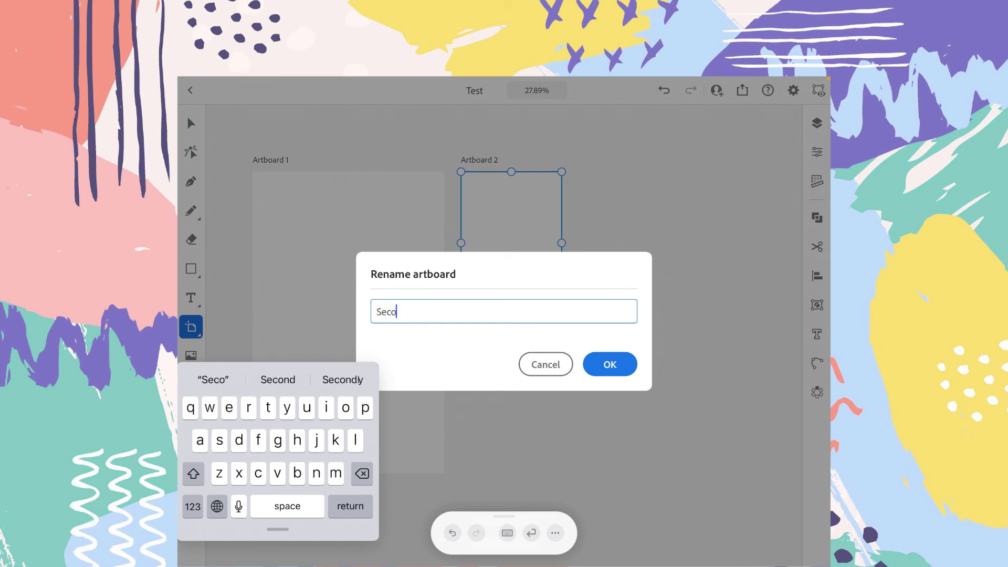
text(nd )
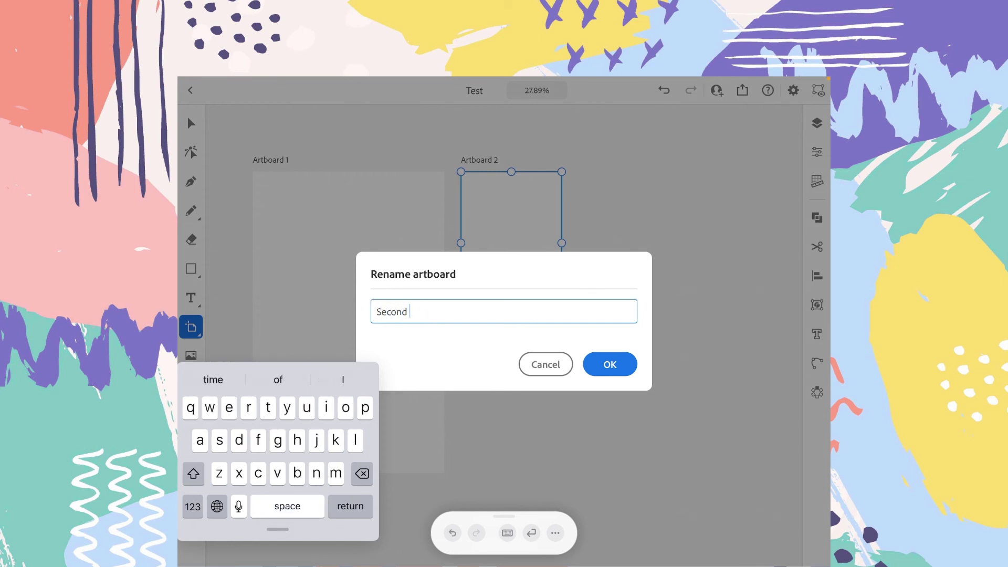
text(Ar)
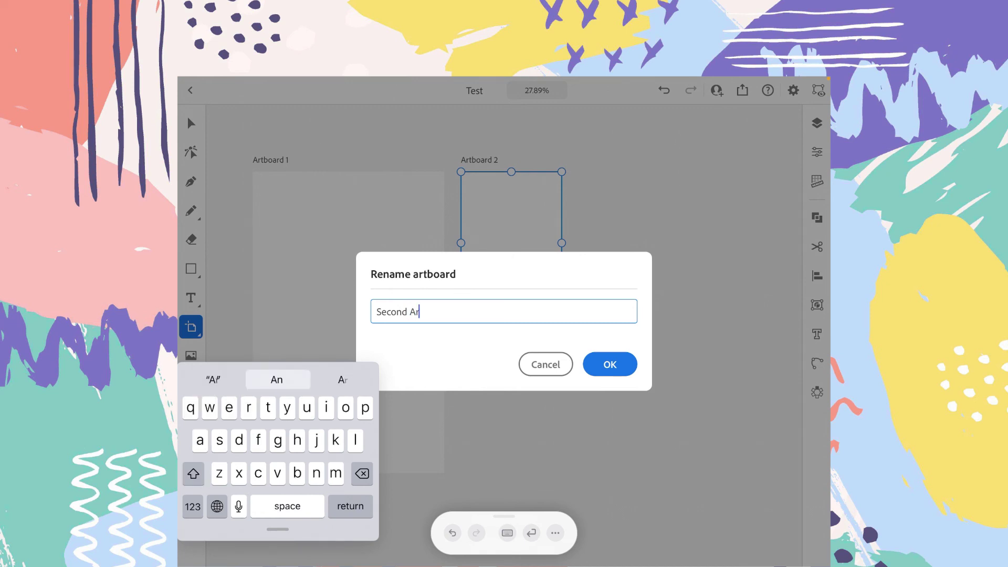
text(tb)
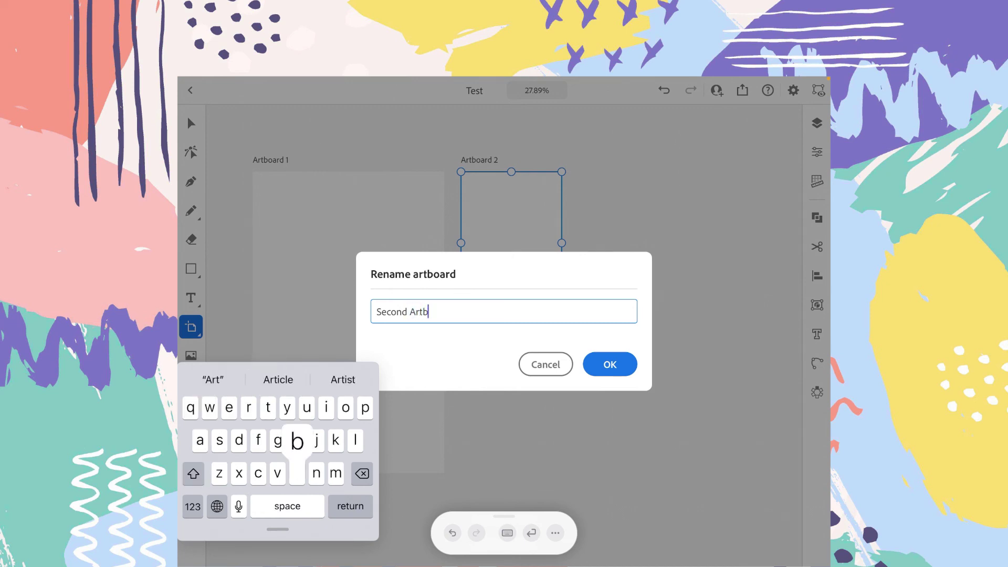
text(oar)
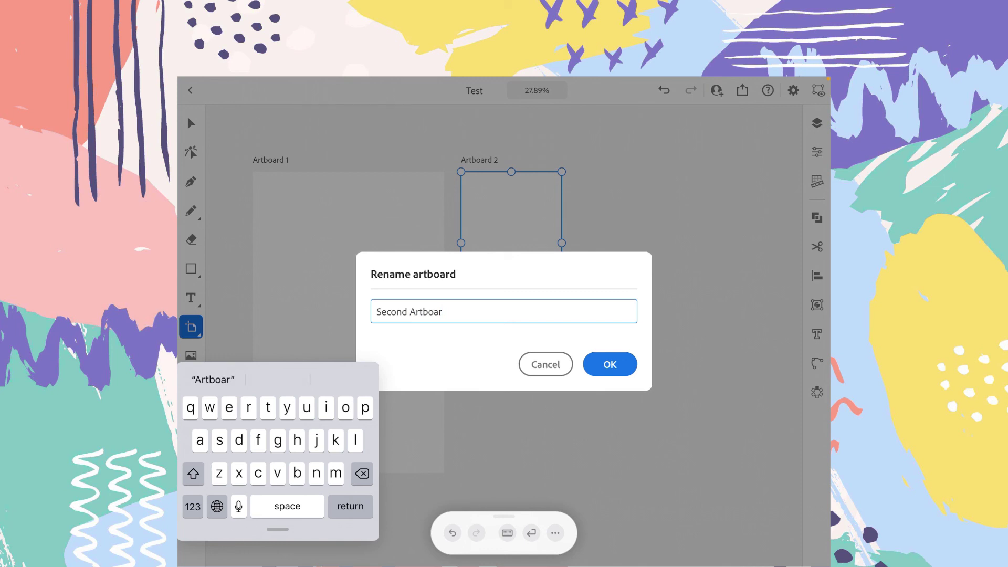
text(d)
key(Return)
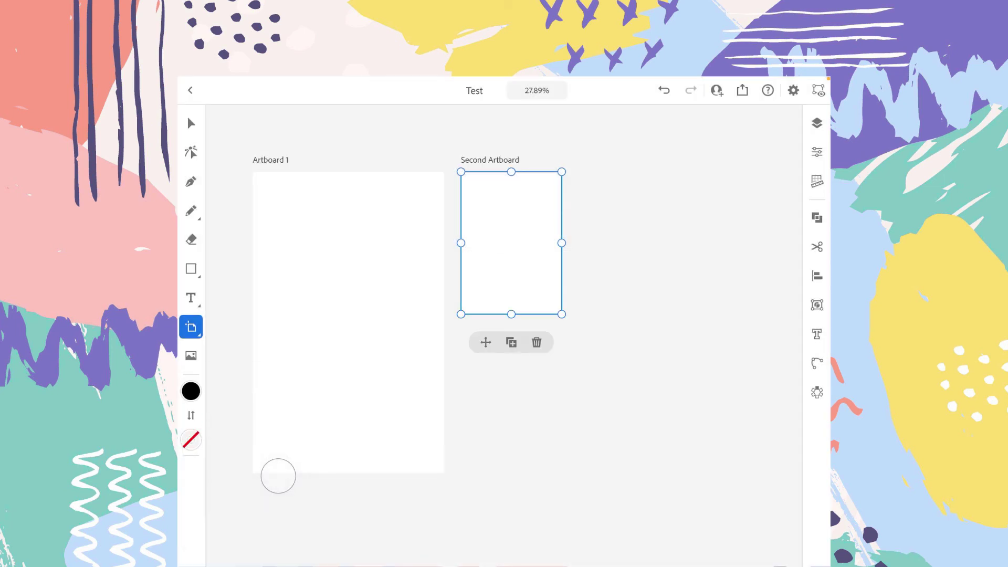